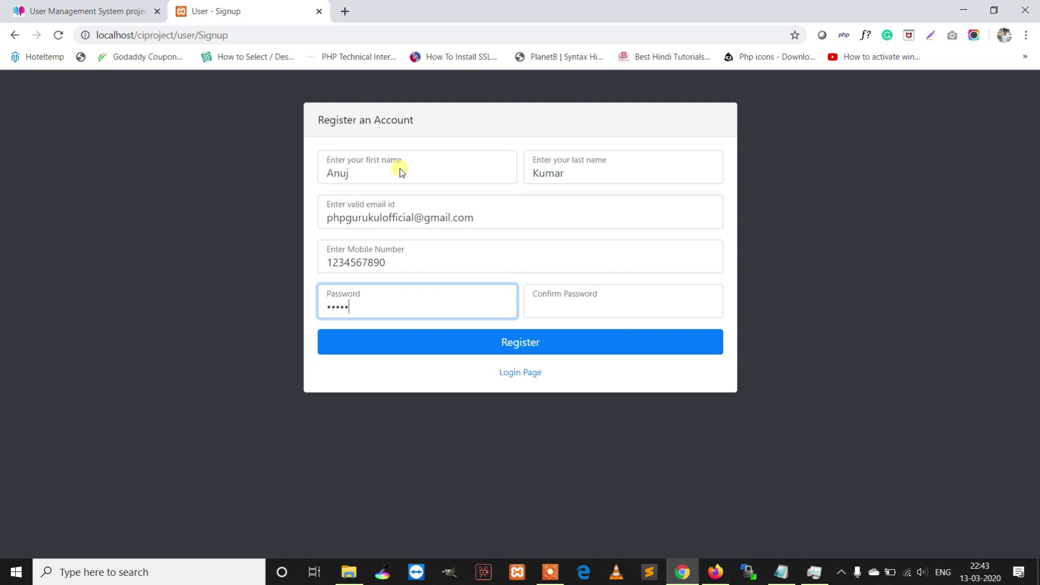
# - Complete the confirm password field and highlight the entered e-mail address
pyautogui.press('Tab')
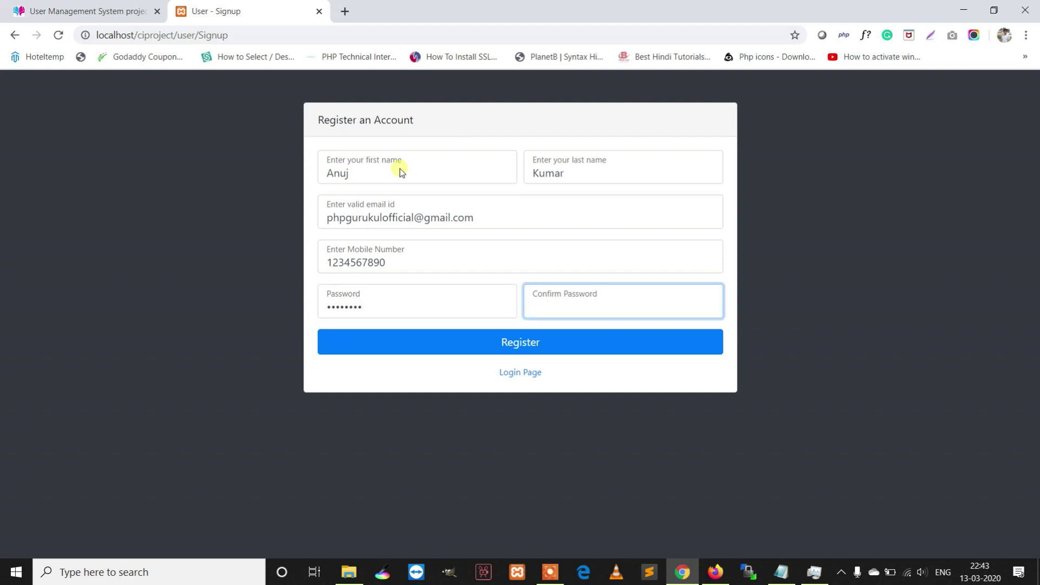
pyautogui.write('78')
pyautogui.doubleClick(485, 215)
pyautogui.moveTo(485, 221); pyautogui.dragTo(303, 212)
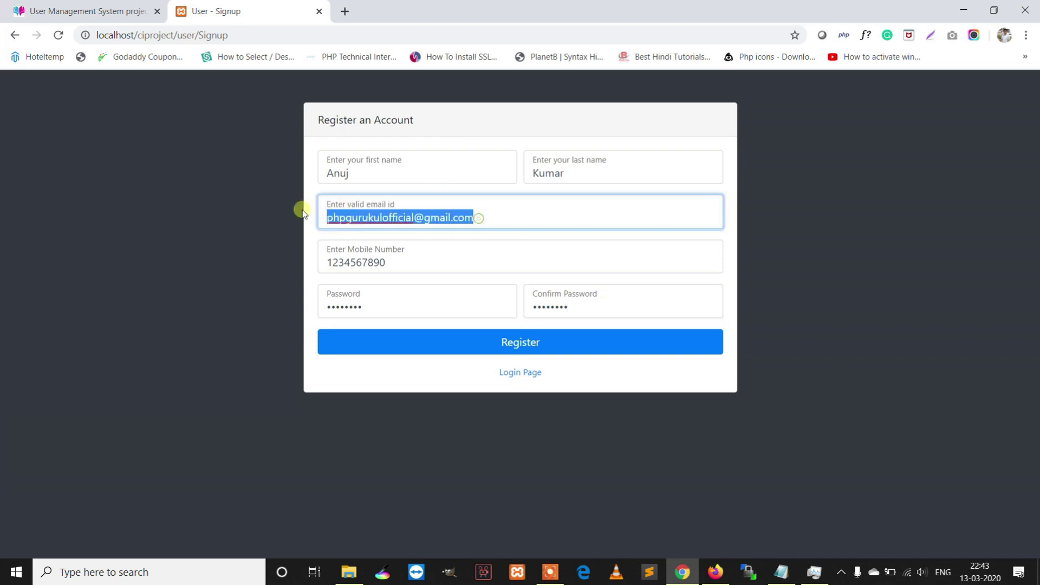
# - Submit the registration, then append '1' to the e-mail to fix the duplicate-value error
pyautogui.click(528, 340)
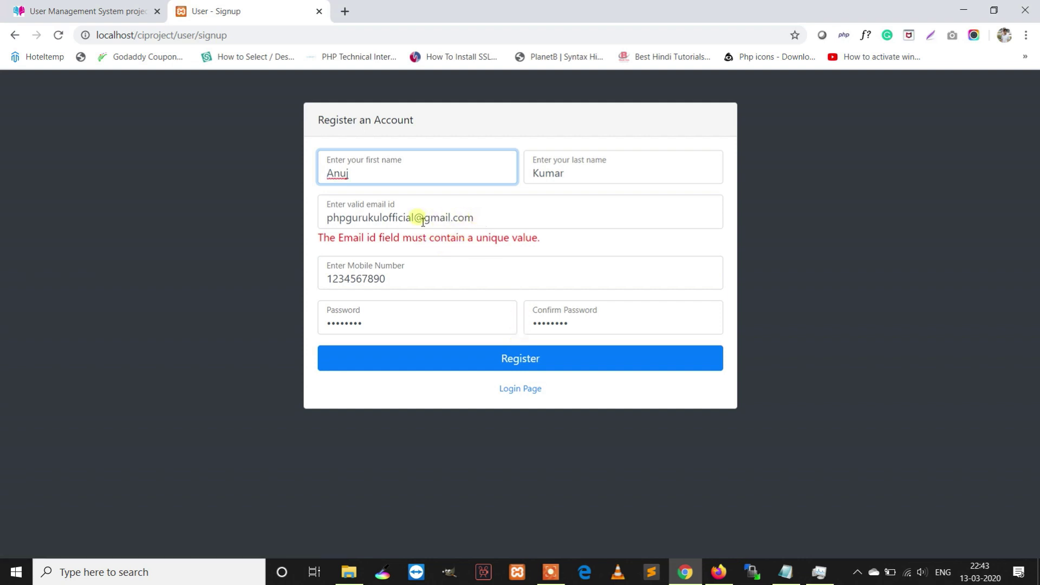
pyautogui.click(421, 223)
pyautogui.write('1')
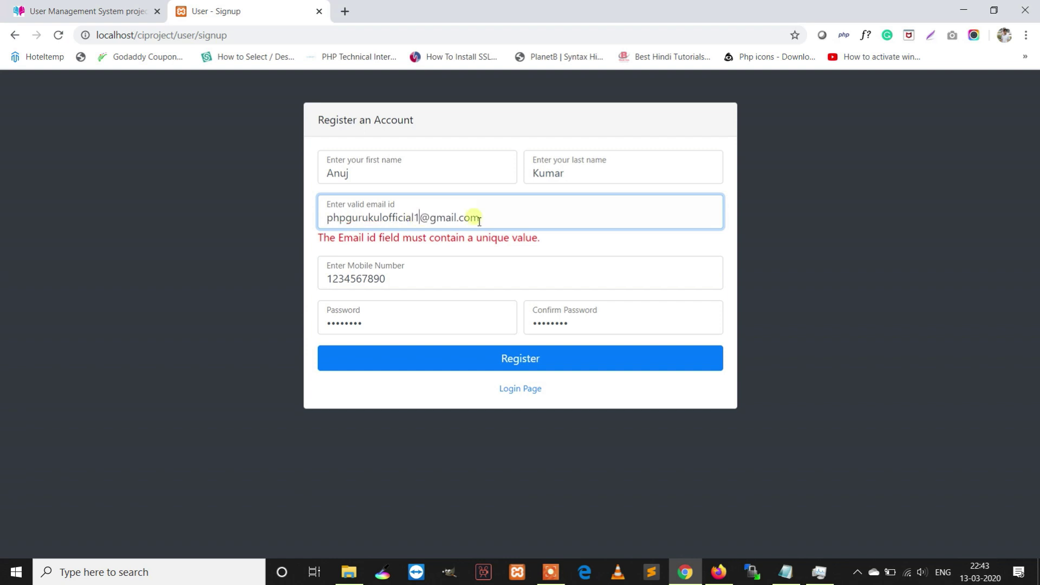
pyautogui.moveTo(497, 217); pyautogui.dragTo(283, 222)
pyautogui.hotkey('ctrl', 'c')
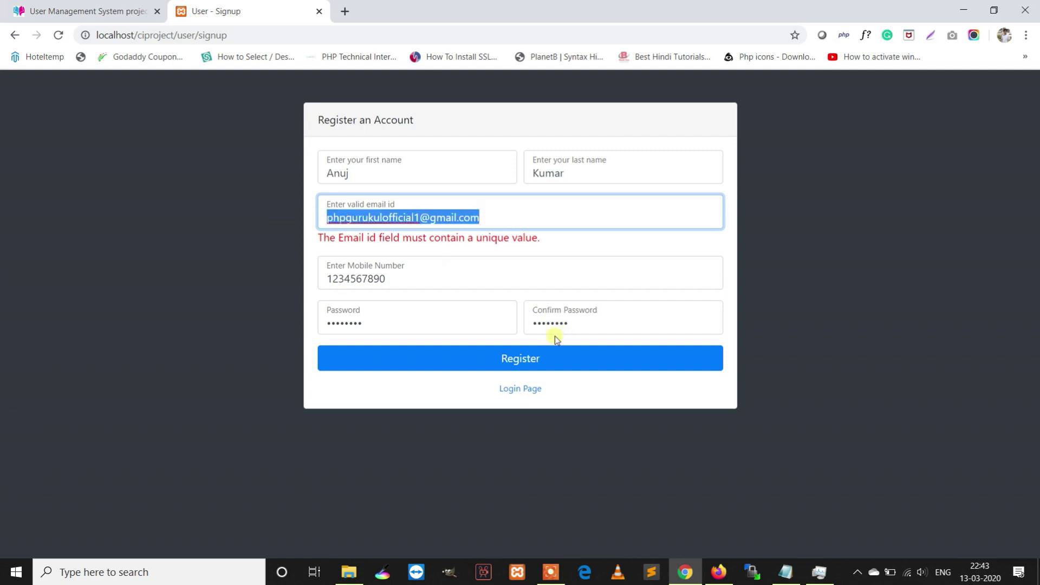
# - Resubmit the registration and, after the success message, go to the Login page
pyautogui.click(534, 355)
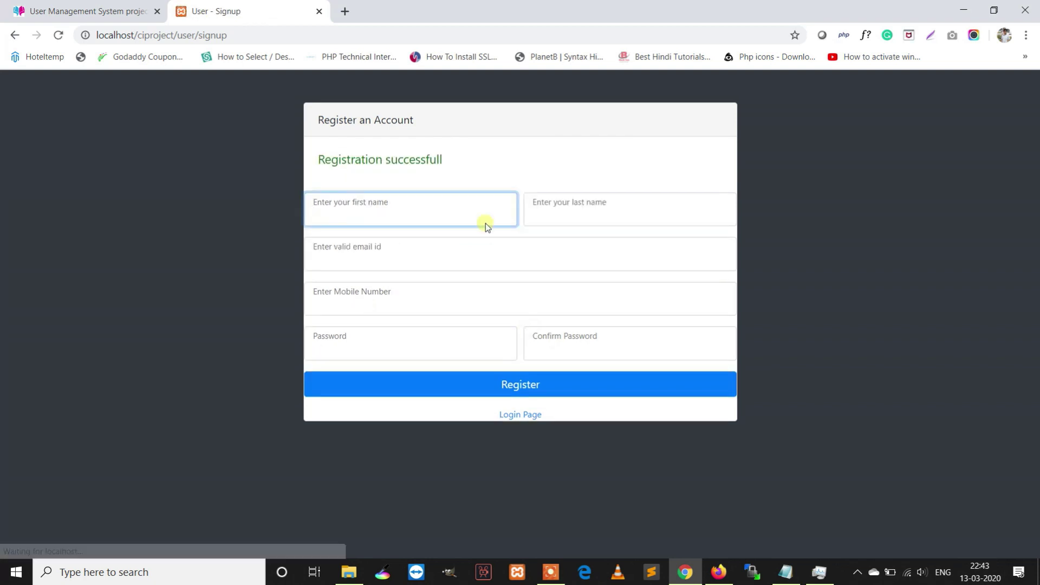
pyautogui.moveTo(453, 158); pyautogui.dragTo(331, 169)
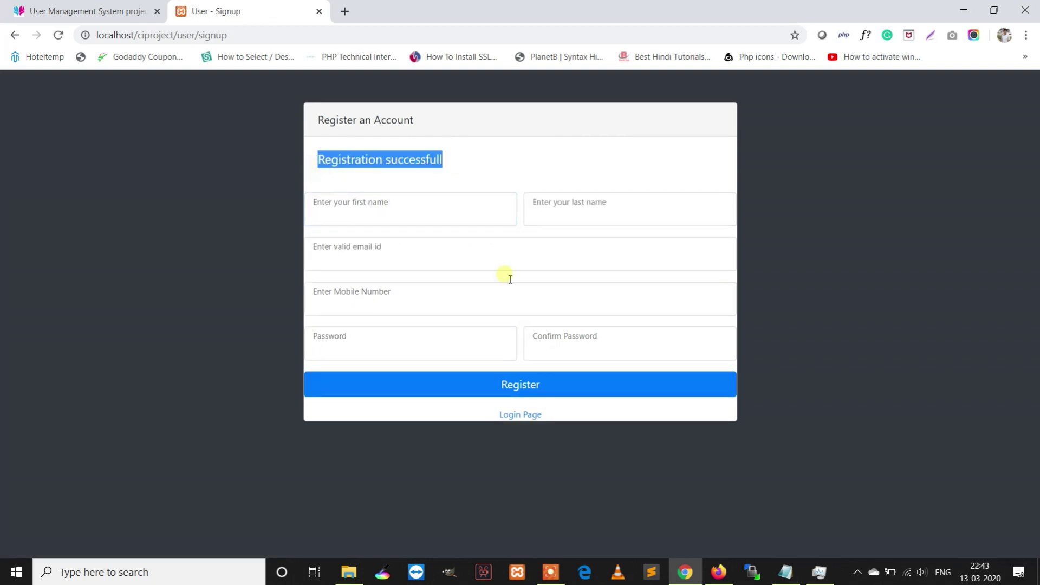
pyautogui.click(529, 414)
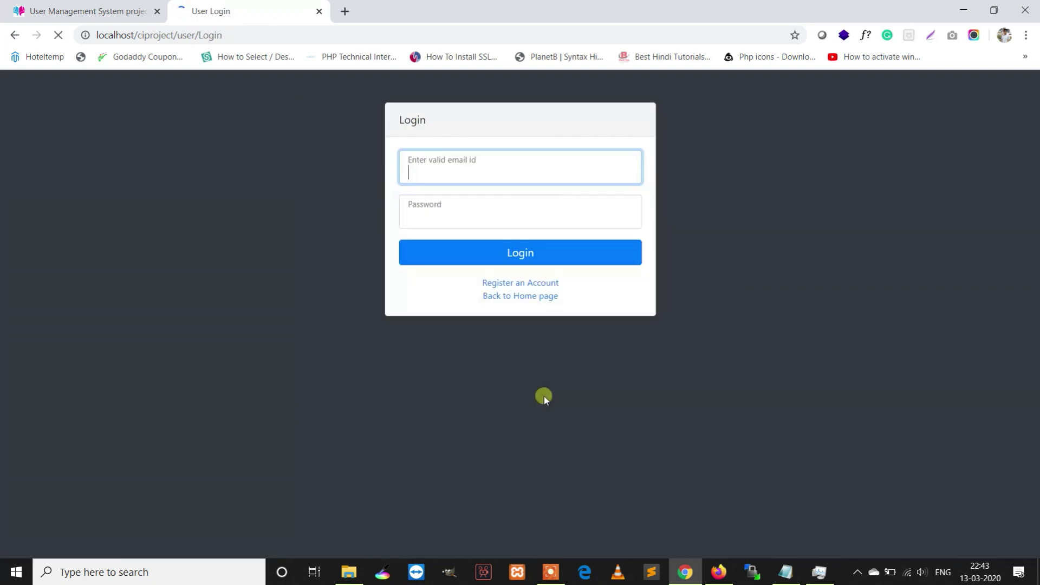
# - Log in with the registered e-mail and its password, then go to My Profile
pyautogui.hotkey('ctrl', 'v')
pyautogui.click(491, 218)
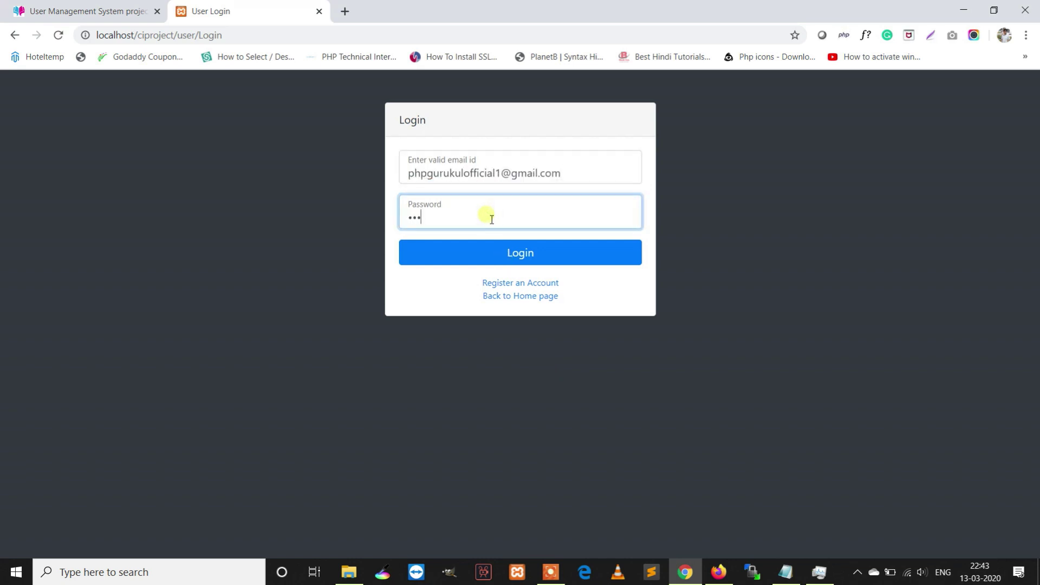
pyautogui.write('Test@123')
pyautogui.press('Return')
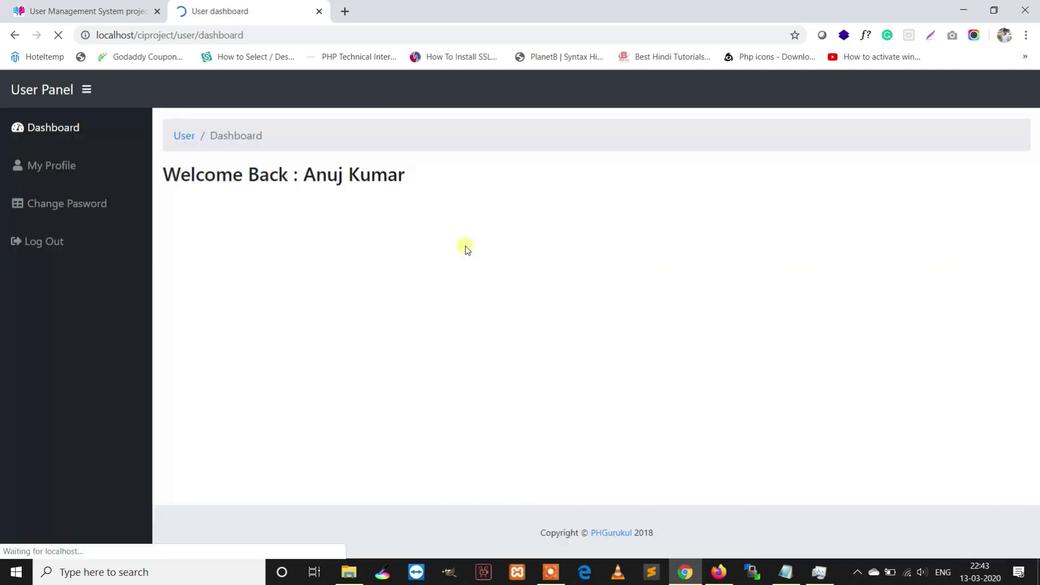
pyautogui.moveTo(424, 180); pyautogui.dragTo(163, 174)
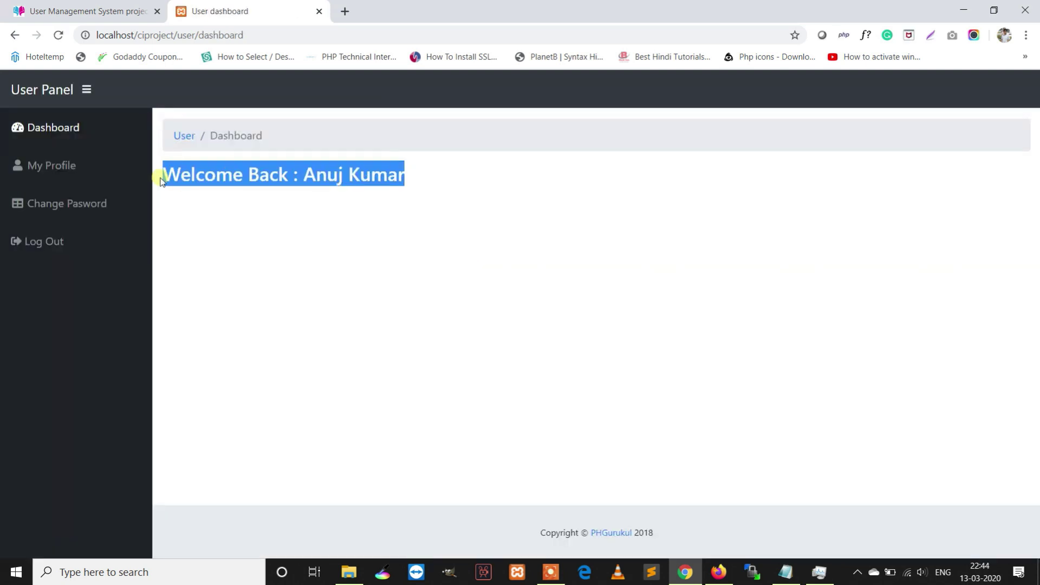
pyautogui.click(48, 166)
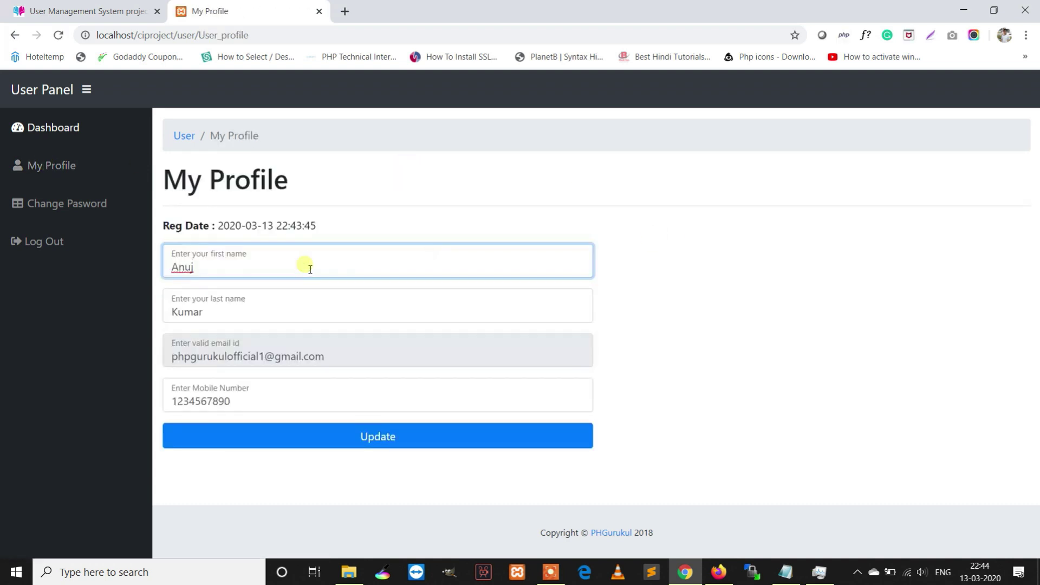
# - Replace the profile's first name and last name with new values
pyautogui.click(279, 294)
pyautogui.click(244, 267)
pyautogui.click(252, 274)
pyautogui.moveTo(195, 268); pyautogui.dragTo(171, 268)
pyautogui.write('Amit')
pyautogui.press('Tab')
pyautogui.write('Si')
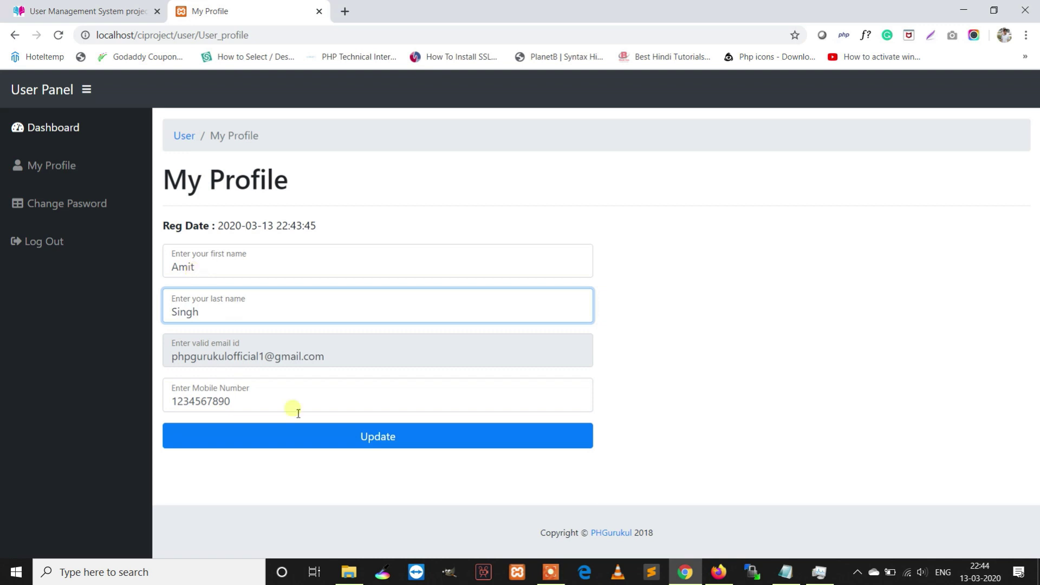
# - Edit the mobile number and save the profile, noting the update confirmation
pyautogui.click(268, 402)
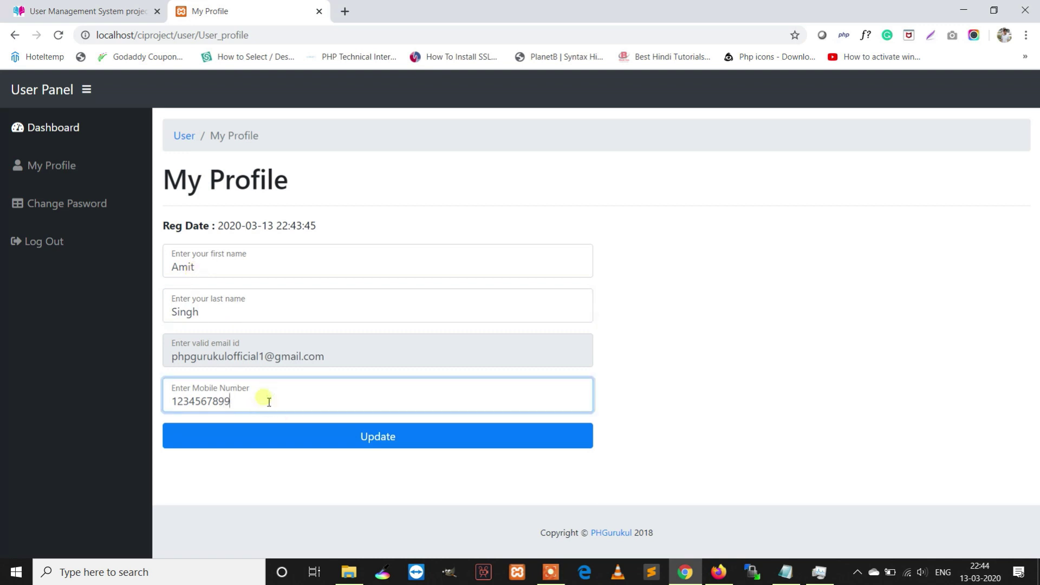
pyautogui.click(356, 430)
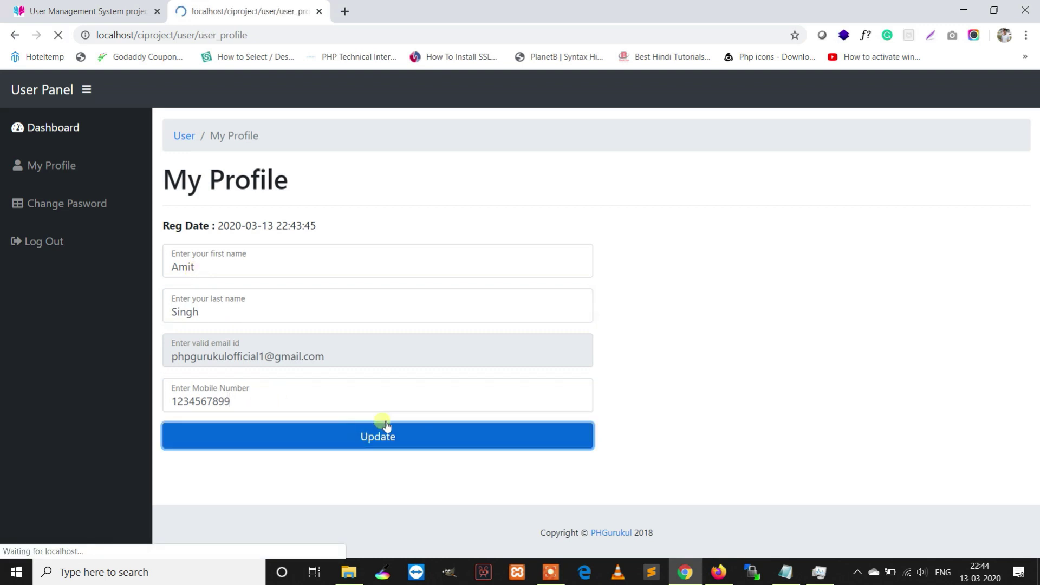
pyautogui.moveTo(337, 226); pyautogui.dragTo(215, 230)
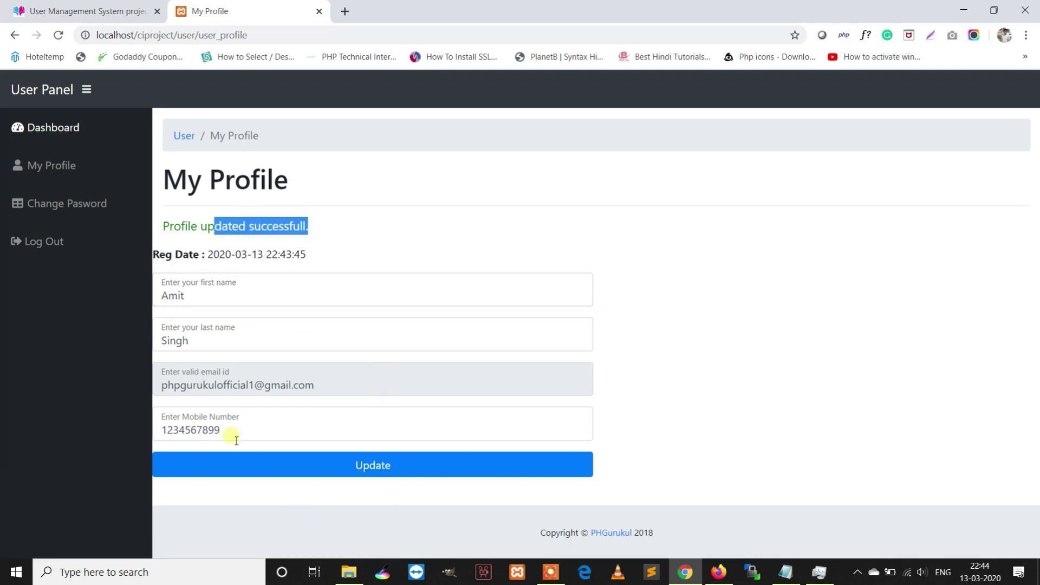
pyautogui.click(277, 428)
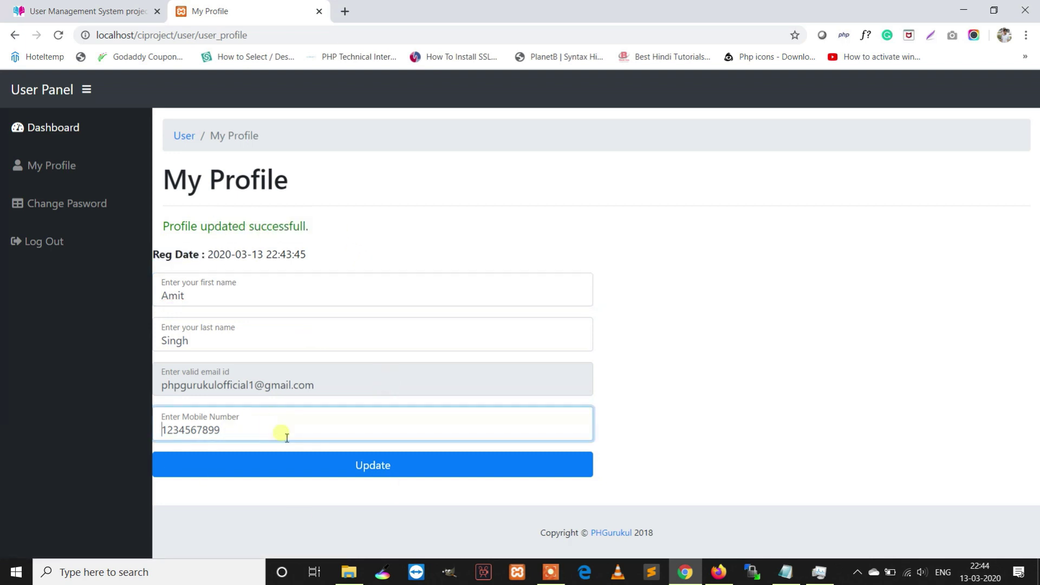
# - On Change Password, enter current, new and confirm passwords and submit them
pyautogui.click(114, 209)
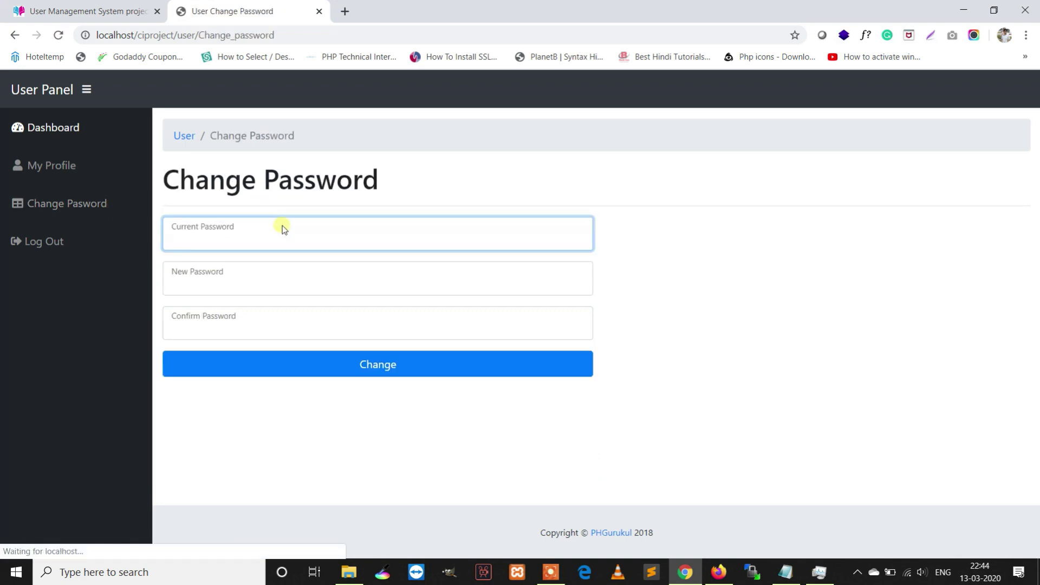
pyautogui.write('12345678')
pyautogui.press('Tab')
pyautogui.write('1234567')
pyautogui.press('Tab')
pyautogui.write('12345678')
pyautogui.click(351, 366)
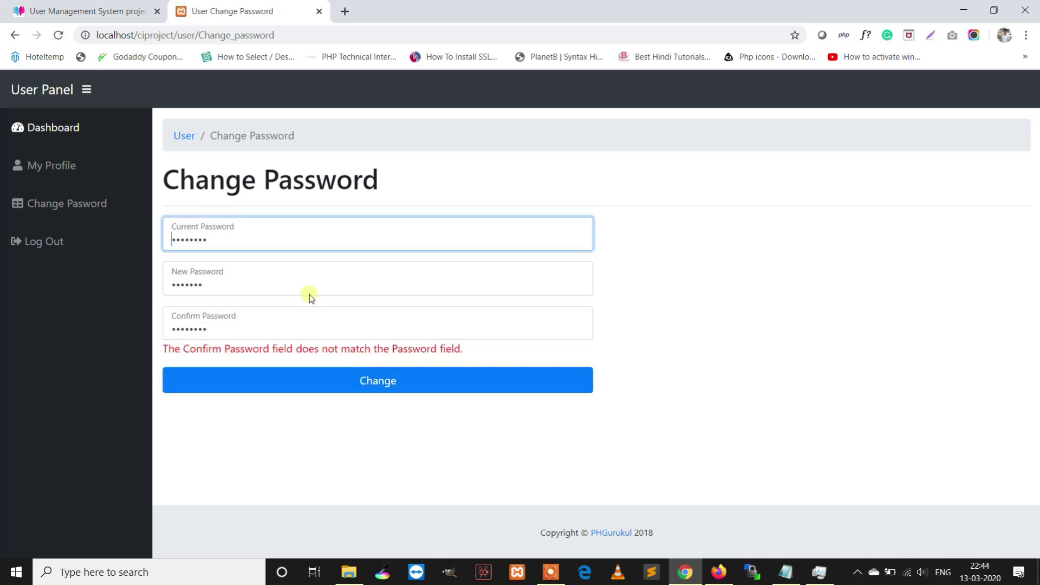
# - After the mismatch error, retype the new and confirm passwords, amend the current one, and resubmit
pyautogui.click(235, 324)
pyautogui.moveTo(236, 294); pyautogui.dragTo(81, 285)
pyautogui.click(81, 285)
pyautogui.doubleClick(183, 294)
pyautogui.write('1')
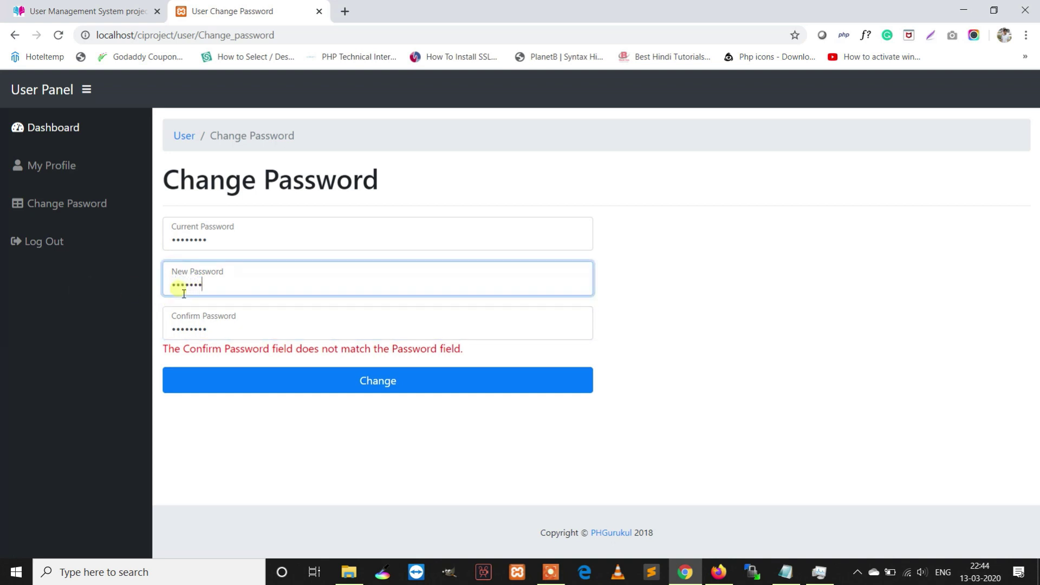
pyautogui.press('Tab')
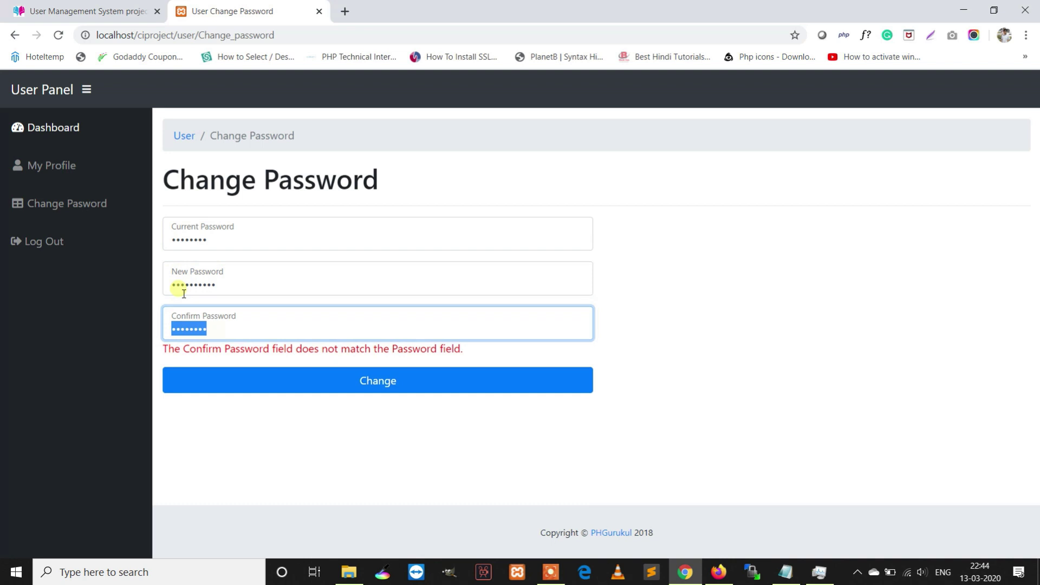
pyautogui.write('1234567890')
pyautogui.click(233, 245)
pyautogui.write('1')
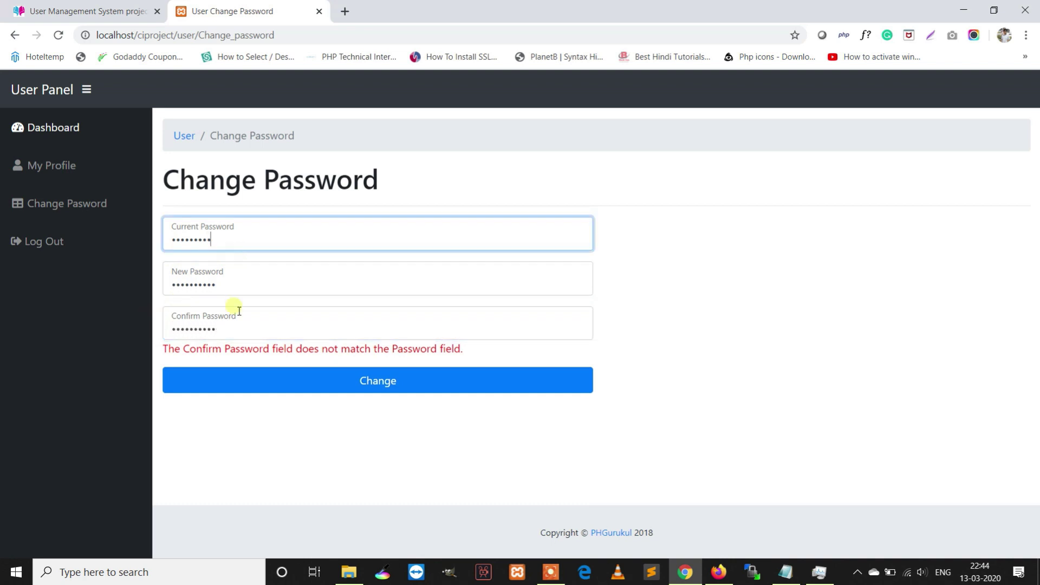
pyautogui.click(276, 378)
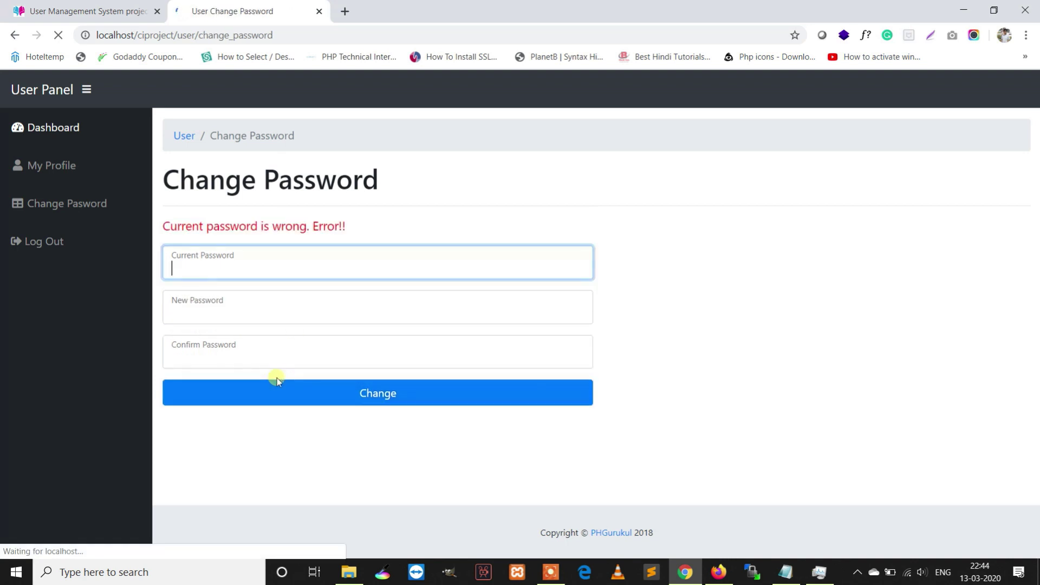
# - After the wrong current password error, re-enter the password fields and submit again
pyautogui.moveTo(352, 222); pyautogui.dragTo(197, 248)
pyautogui.click(204, 269)
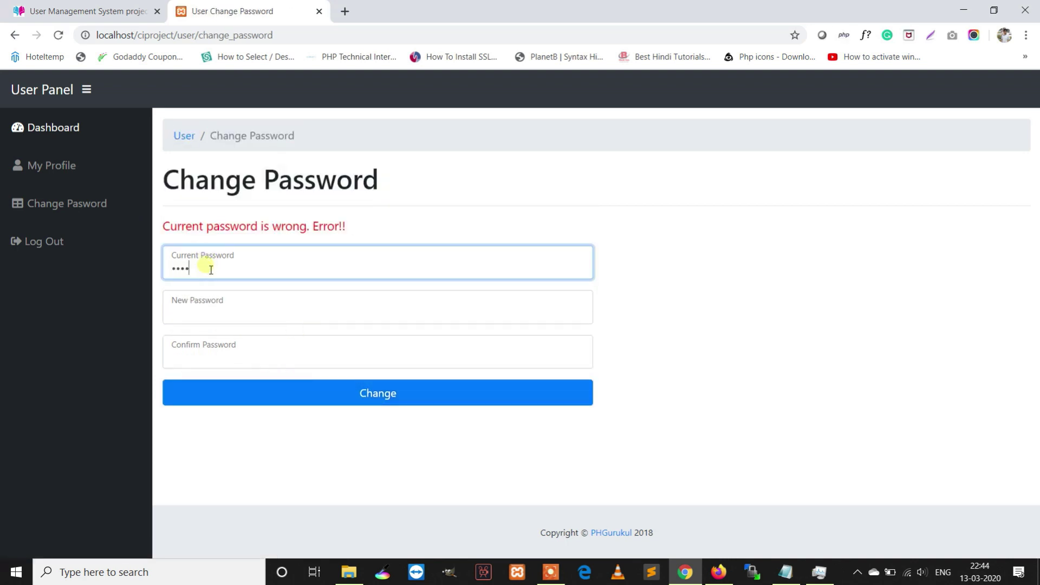
pyautogui.press('Tab')
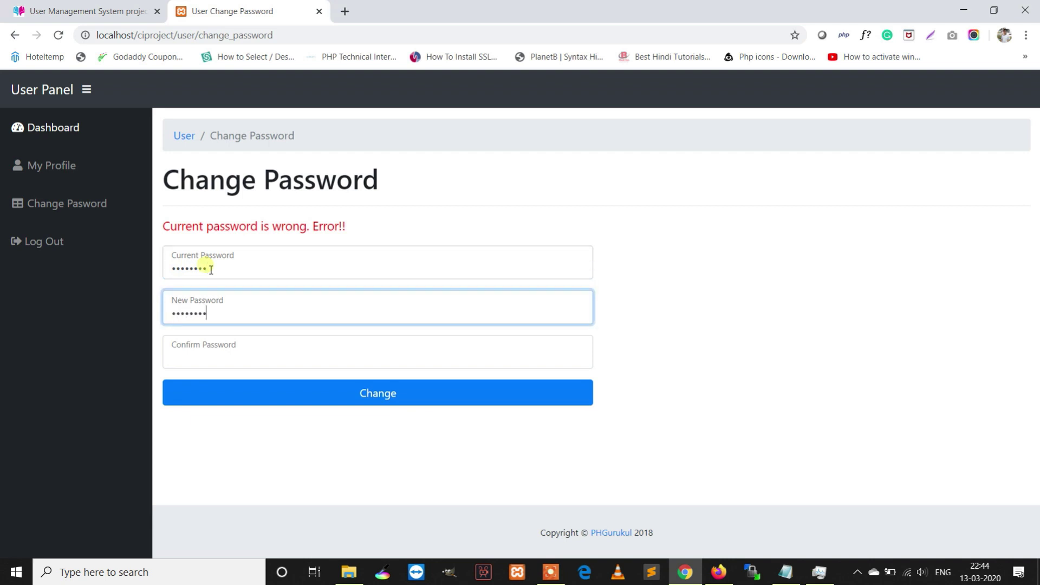
pyautogui.write('1')
pyautogui.press('Tab')
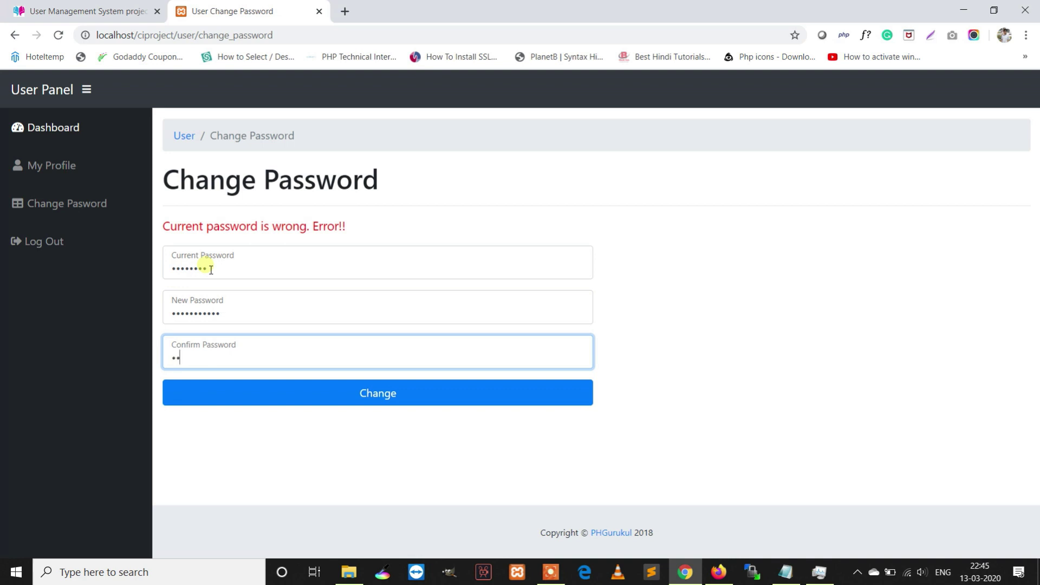
pyautogui.write('123456789')
pyautogui.click(345, 393)
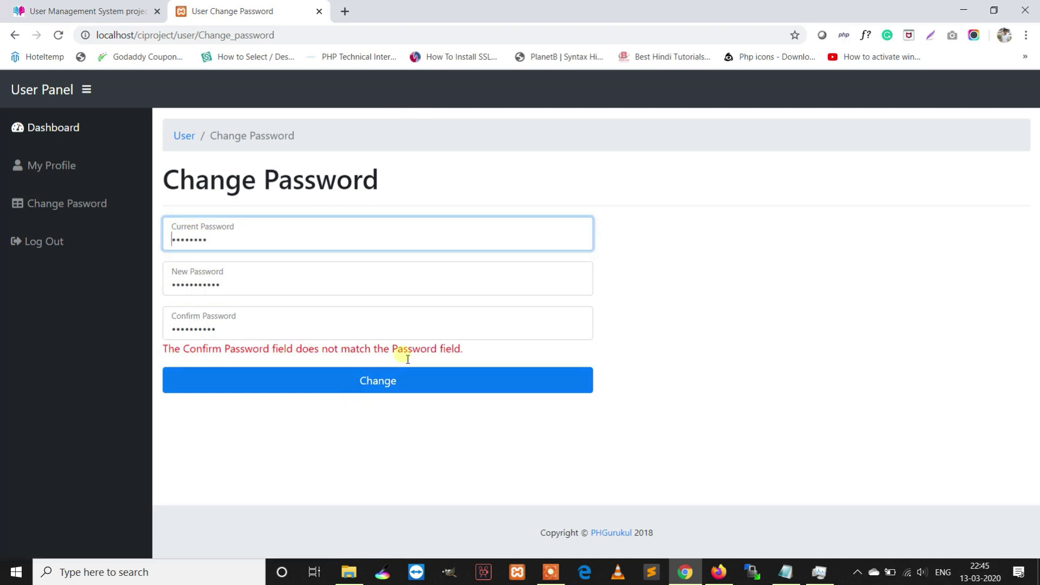
# - After the mismatch error, type matching new and confirm passwords and submit the change
pyautogui.moveTo(455, 350); pyautogui.dragTo(131, 284)
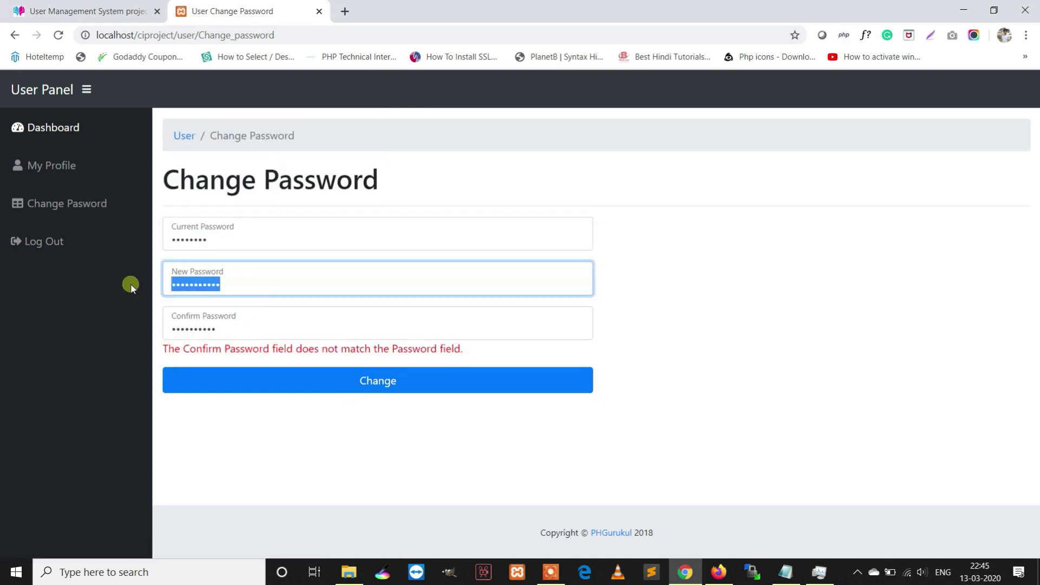
pyautogui.write('••••••')
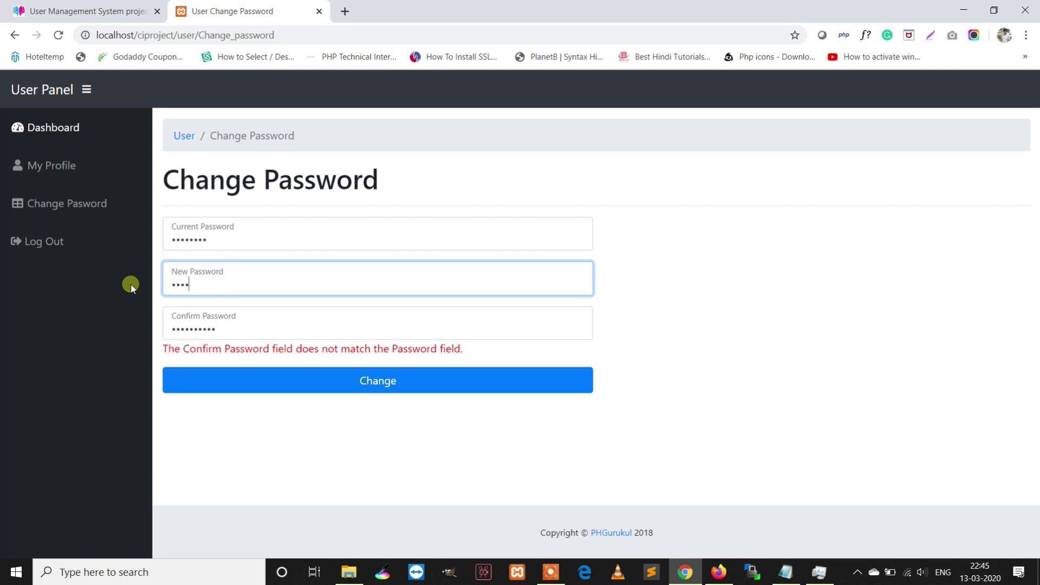
pyautogui.write('••••')
pyautogui.press('Tab')
pyautogui.write('•••••')
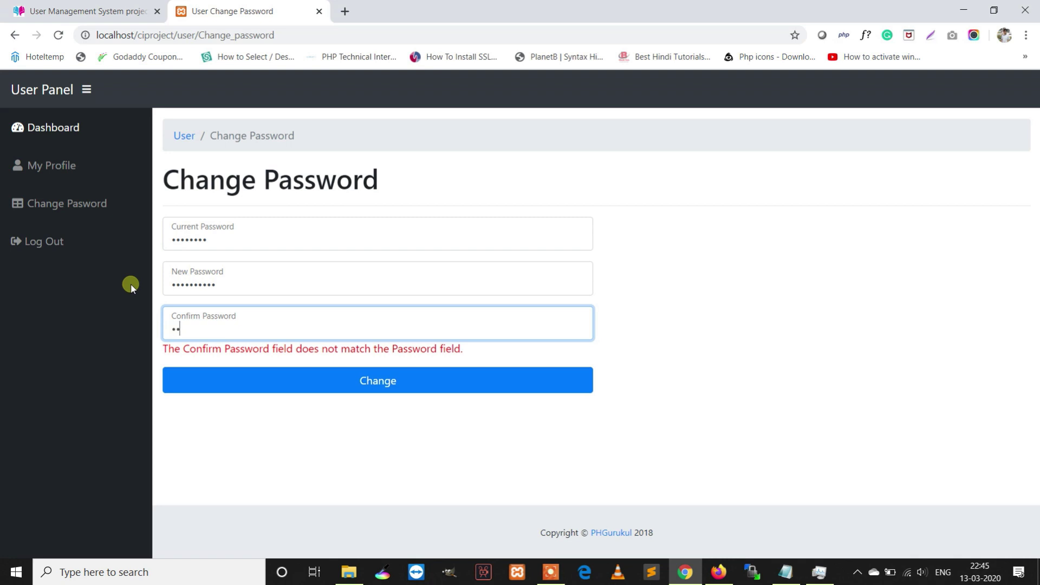
pyautogui.write('•••••')
pyautogui.click(341, 376)
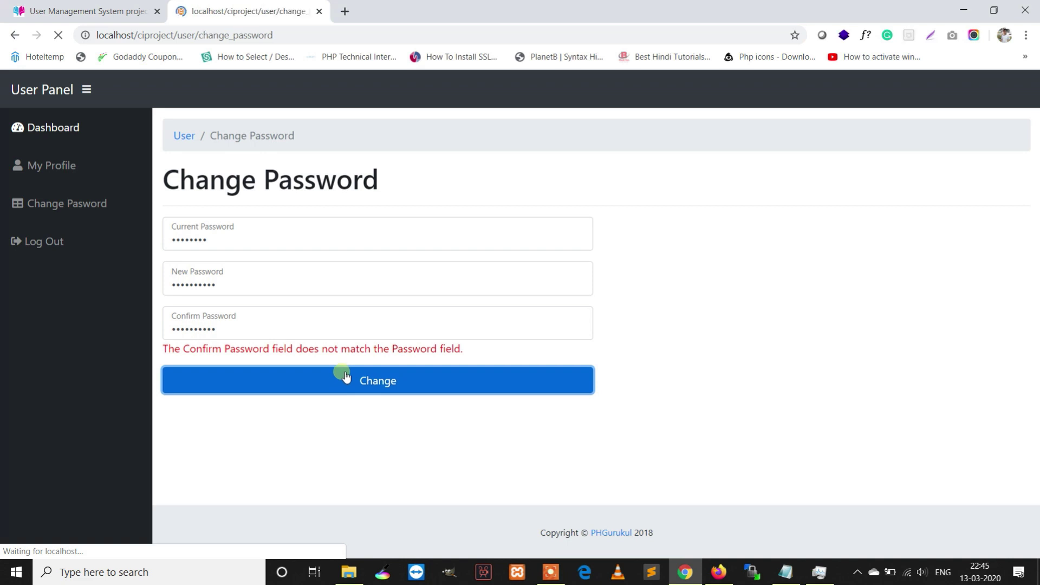
# - Note the password-changed message, log out, and return to the Home page
pyautogui.moveTo(337, 229); pyautogui.dragTo(155, 227)
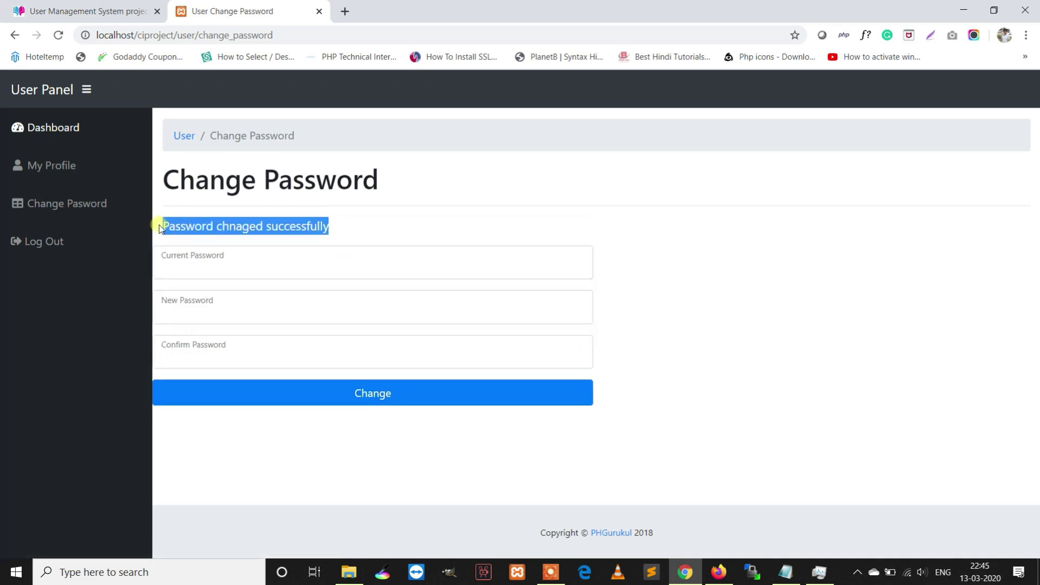
pyautogui.click(59, 242)
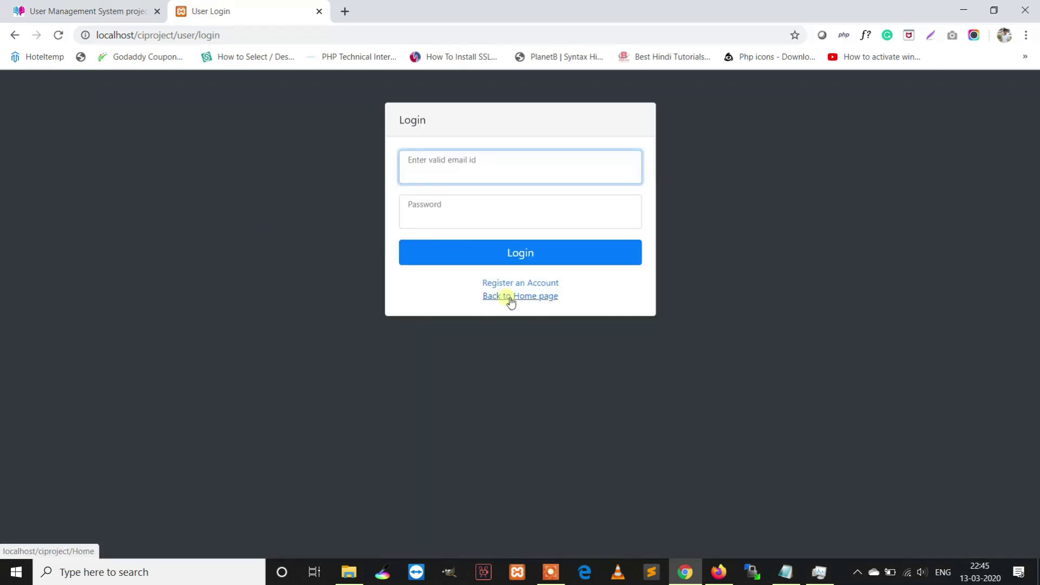
pyautogui.click(509, 298)
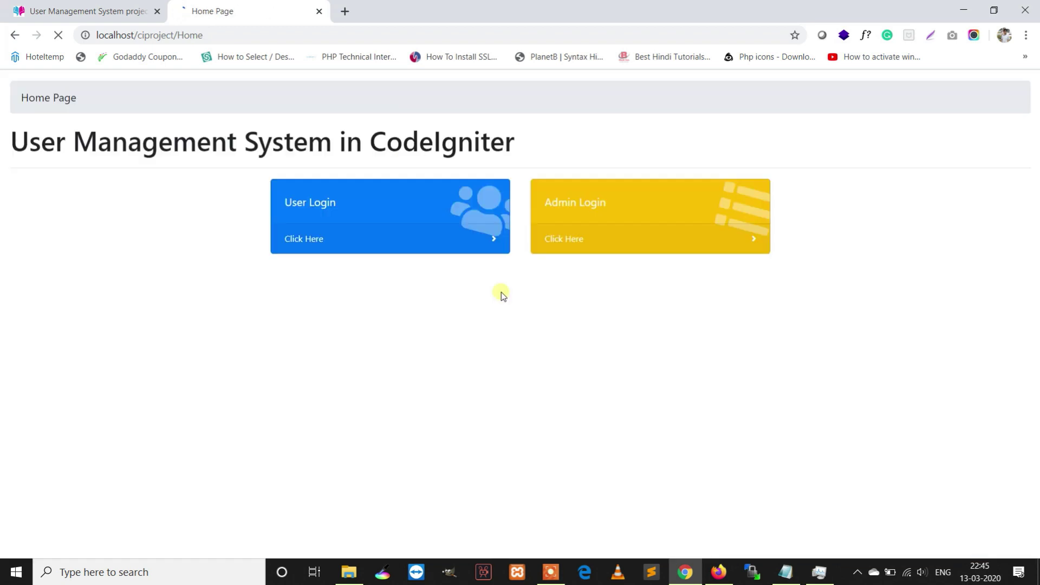
# - Open Admin Login and sign in with the admin username and password
pyautogui.click(595, 239)
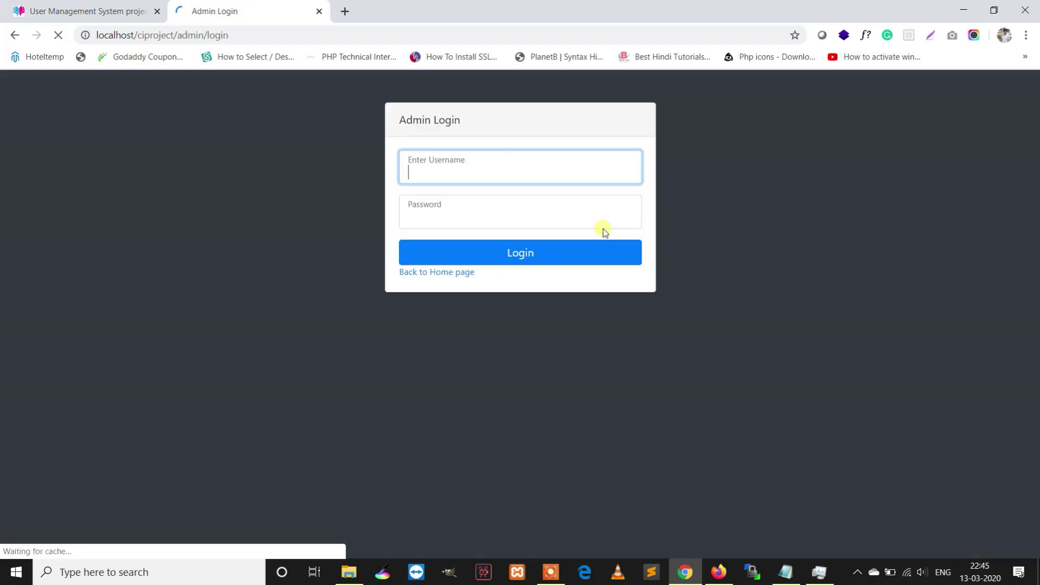
pyautogui.write('admin')
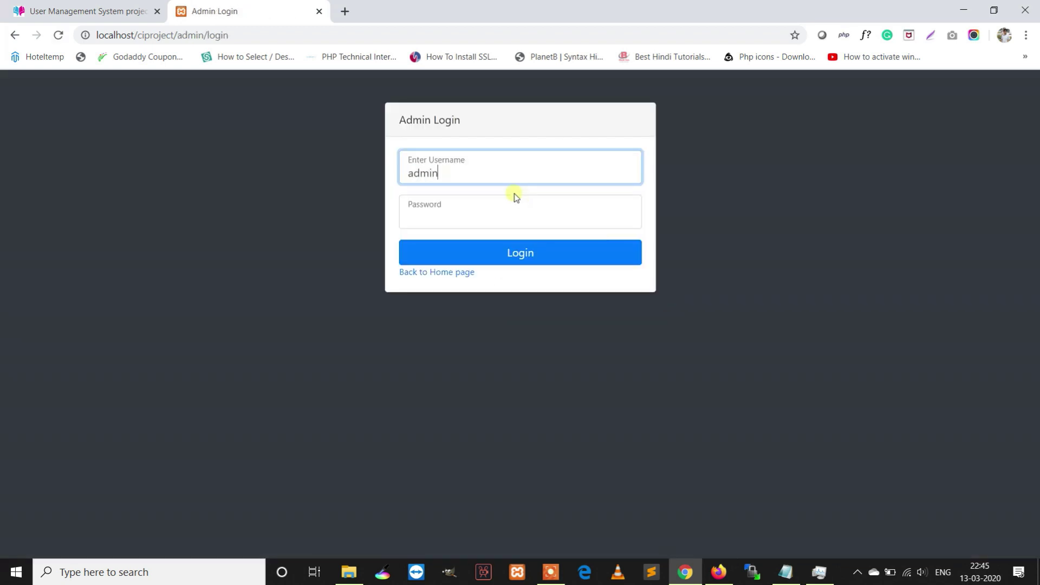
pyautogui.press('Tab')
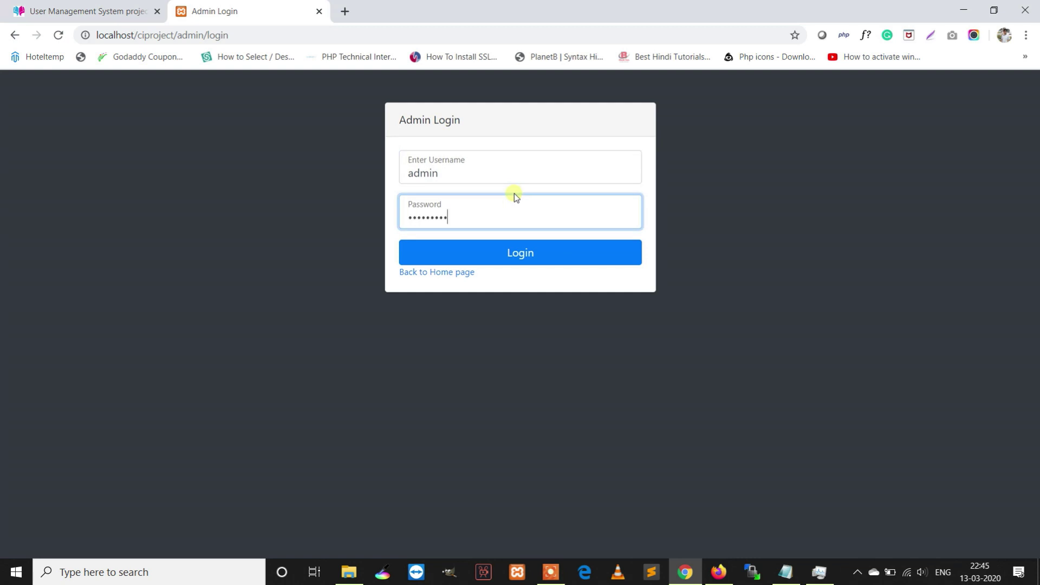
pyautogui.click(482, 253)
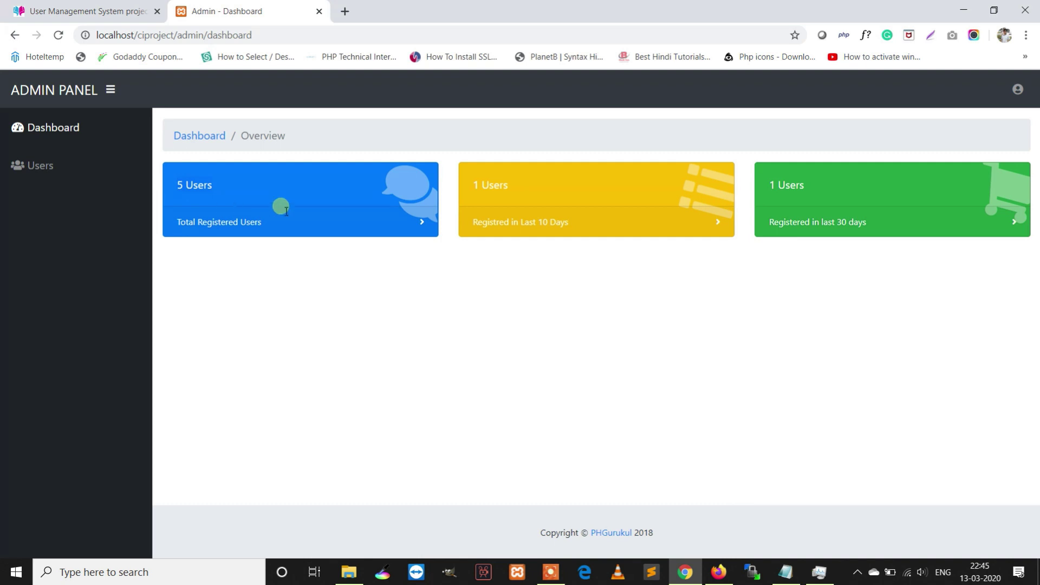
# - Highlight the dashboard's recent-registration counts, then pick Change Password from the admin account menu
pyautogui.moveTo(539, 186); pyautogui.dragTo(469, 189)
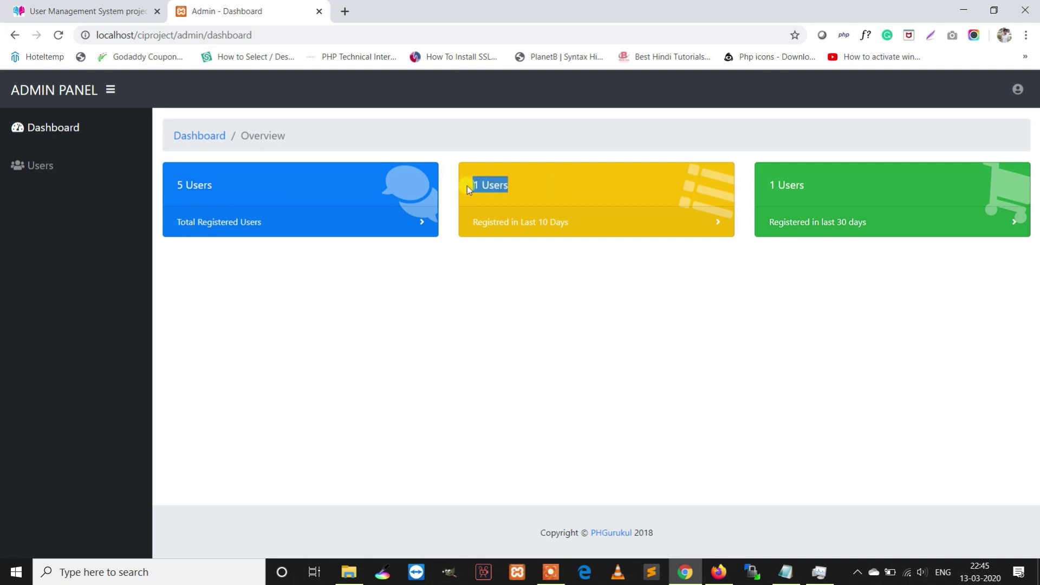
pyautogui.moveTo(821, 187); pyautogui.dragTo(745, 195)
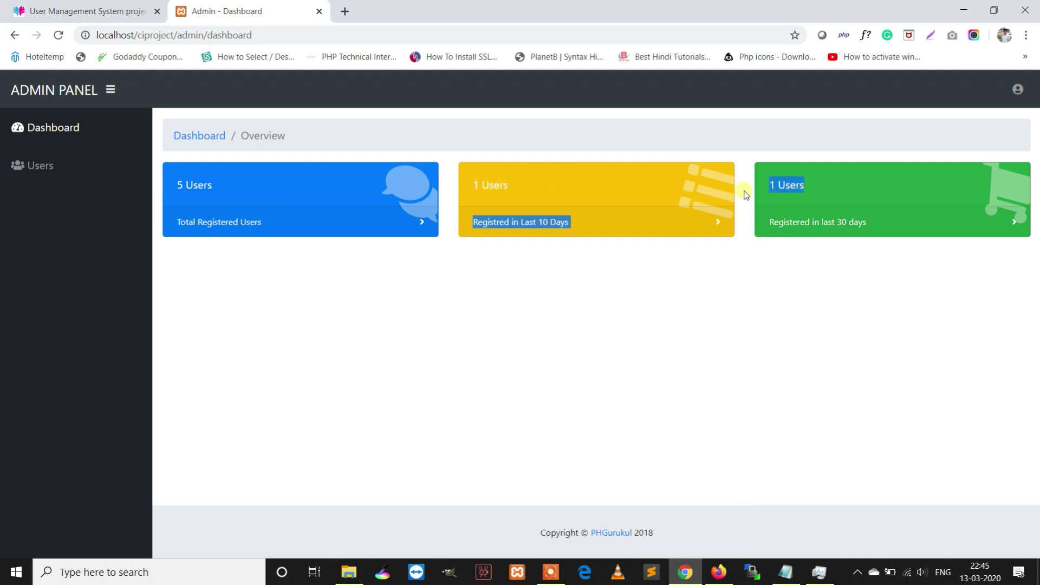
pyautogui.click(210, 224)
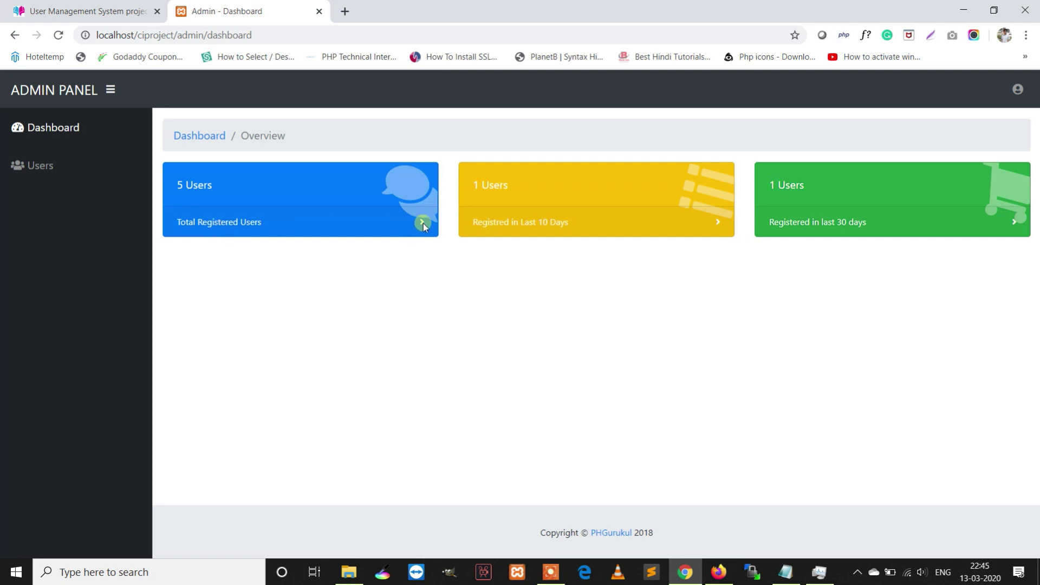
pyautogui.click(1019, 95)
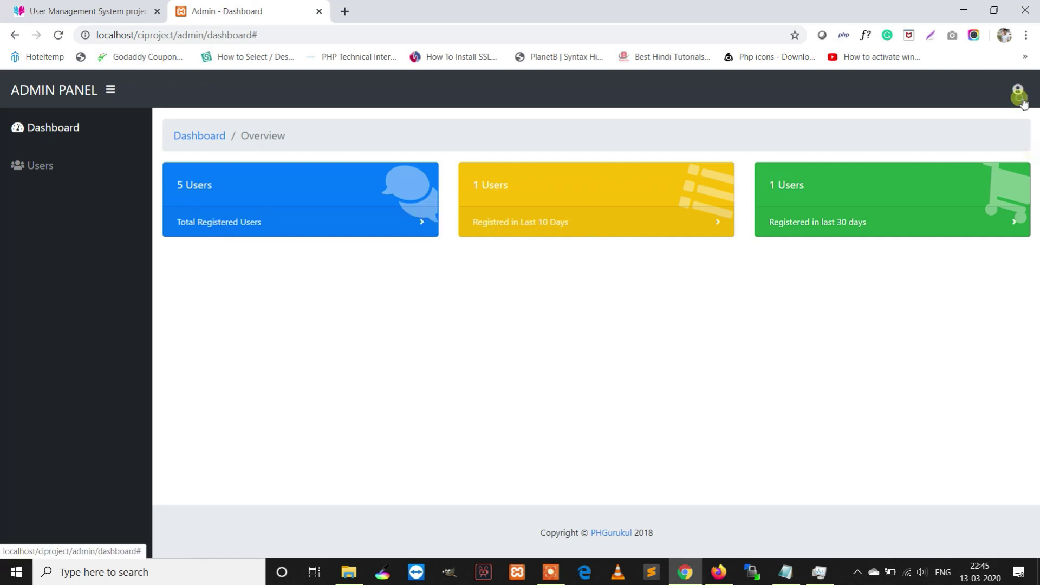
pyautogui.click(986, 120)
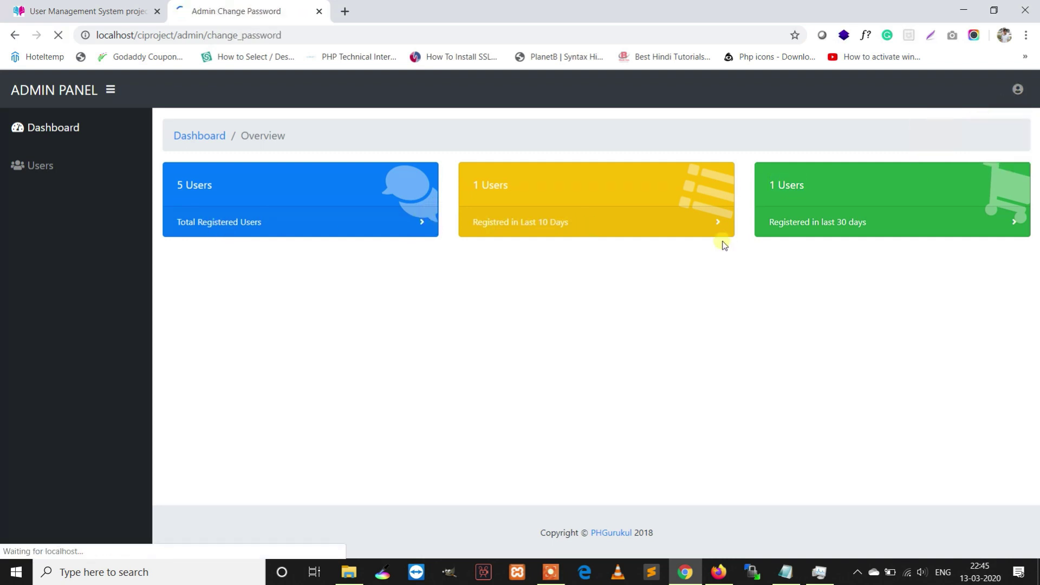
# - Leave the admin password fields empty and go to Manage Users via the sidebar Users link
pyautogui.click(332, 238)
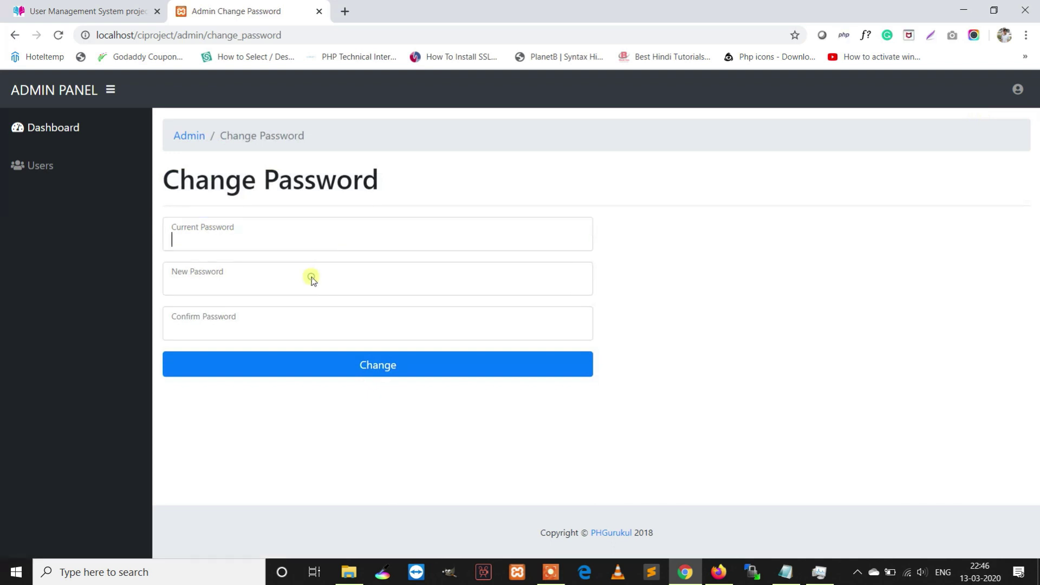
pyautogui.click(314, 329)
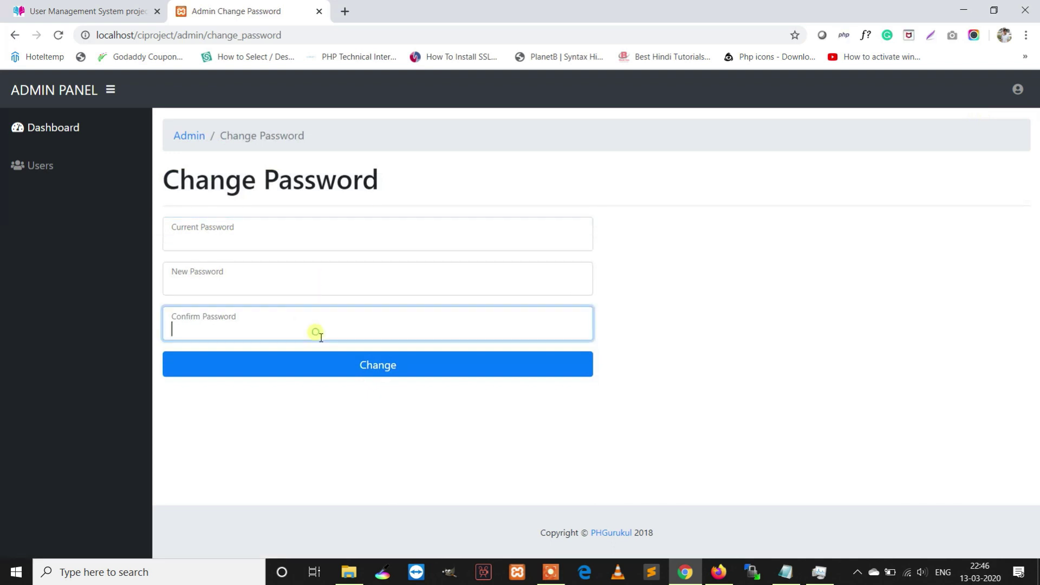
pyautogui.click(30, 172)
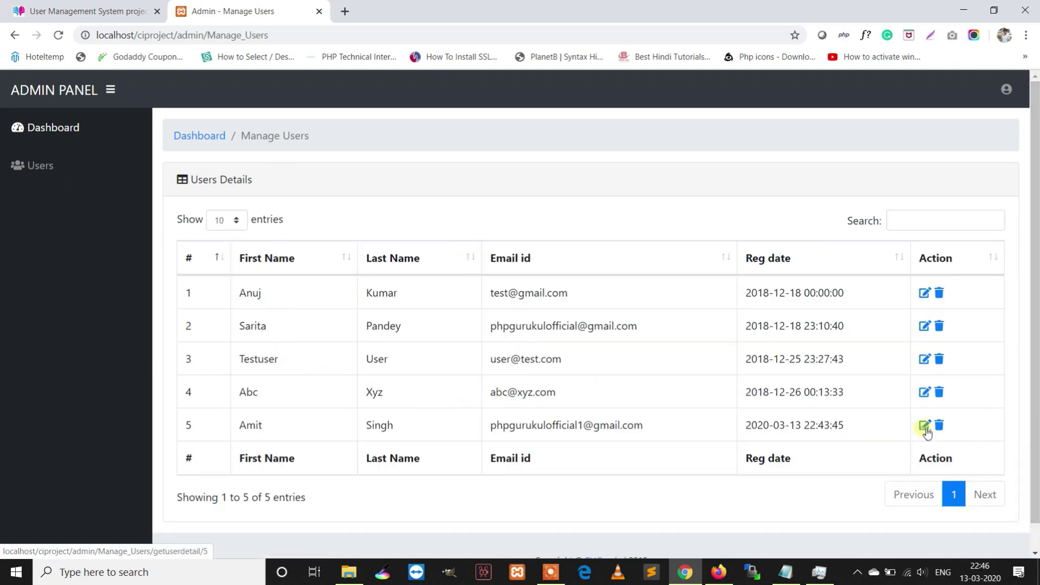
# - View the fifth user's profile, then delete the fourth user from the Users list, leaving four
pyautogui.click(924, 427)
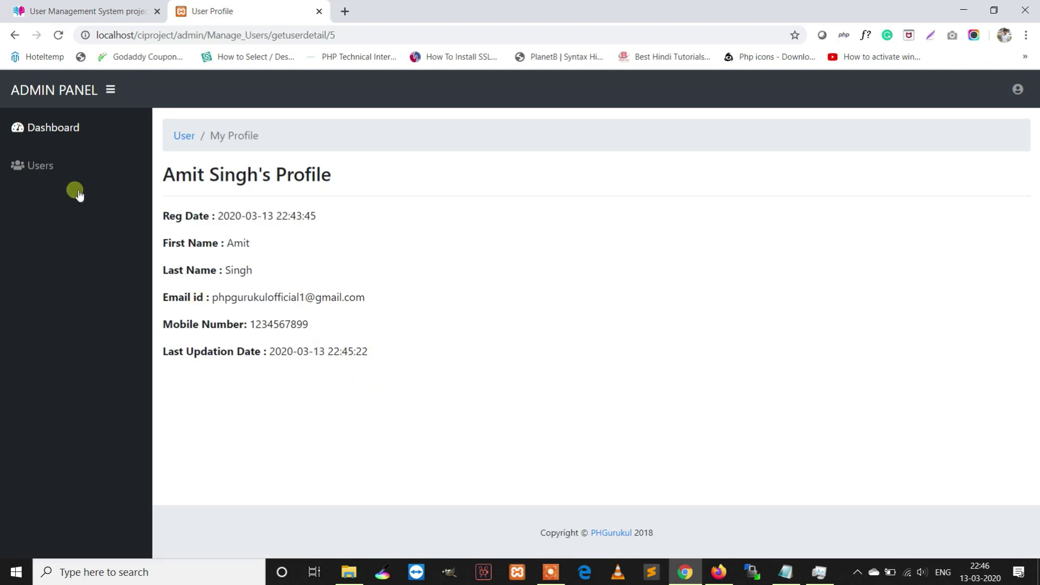
pyautogui.click(65, 164)
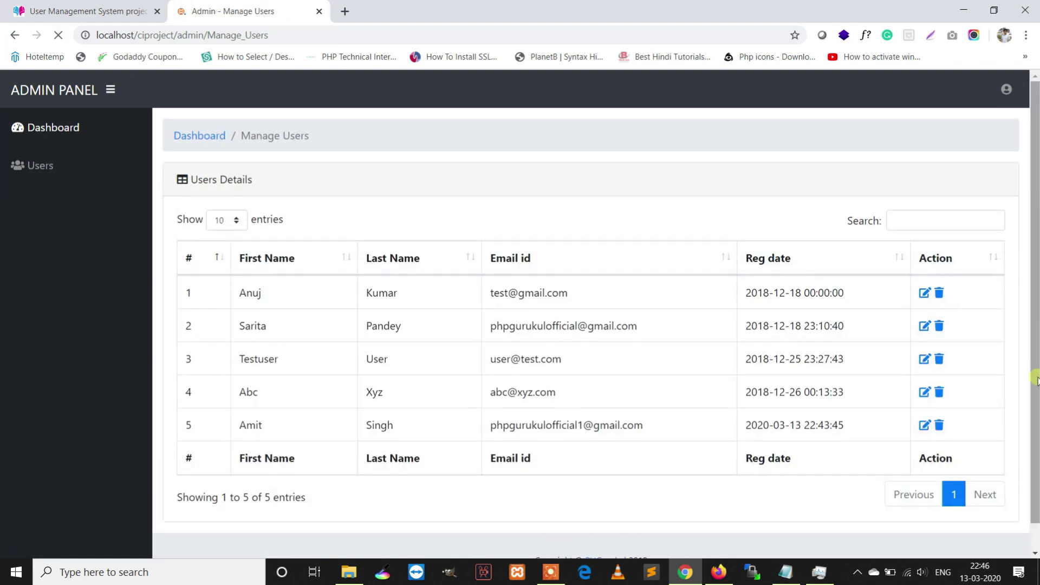
pyautogui.click(944, 397)
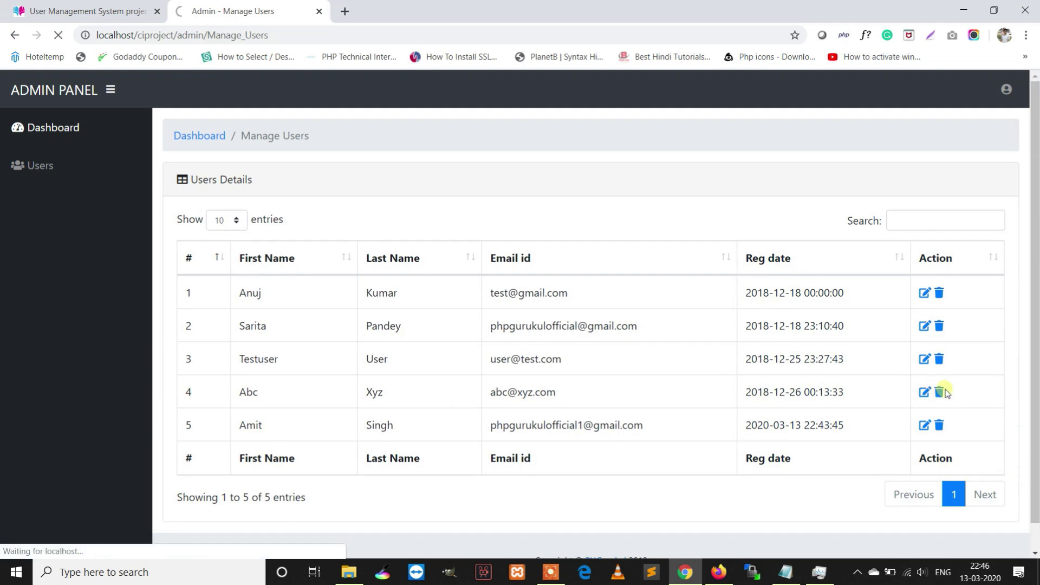
pyautogui.moveTo(274, 219); pyautogui.dragTo(96, 222)
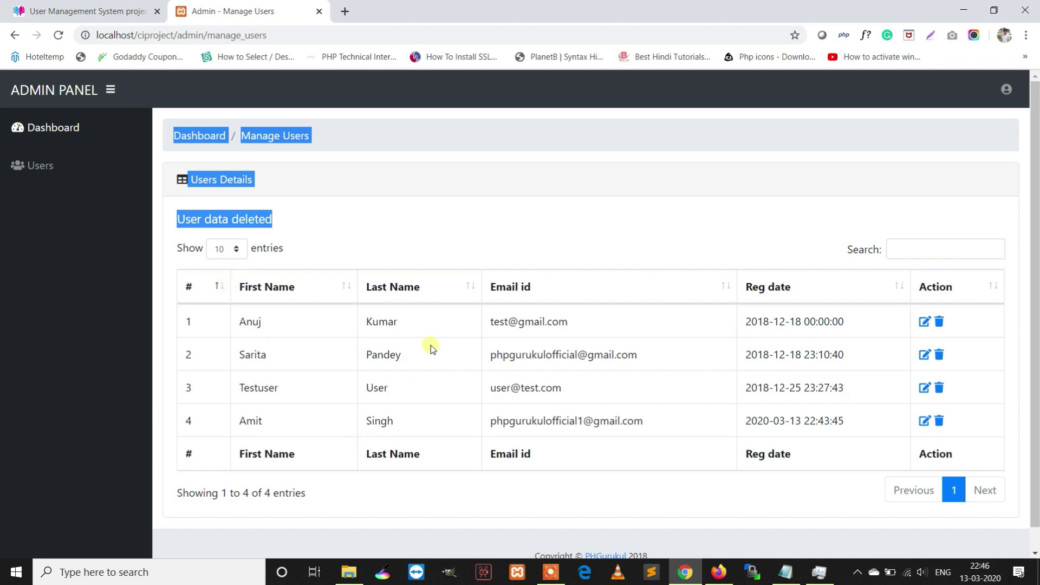
pyautogui.click(558, 245)
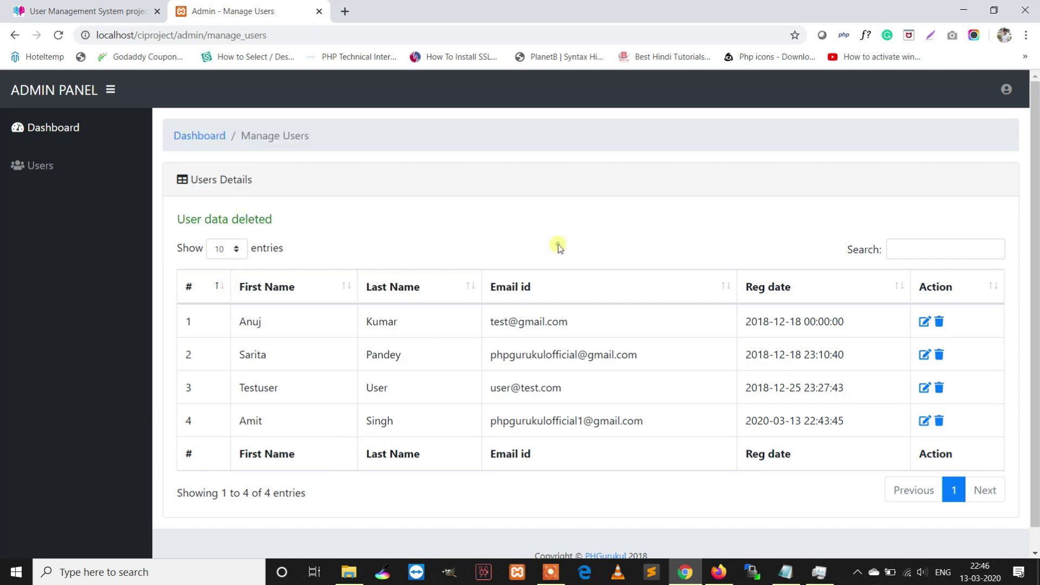
# - Log out of the admin account and go back to the home page
pyautogui.click(1006, 88)
pyautogui.click(946, 161)
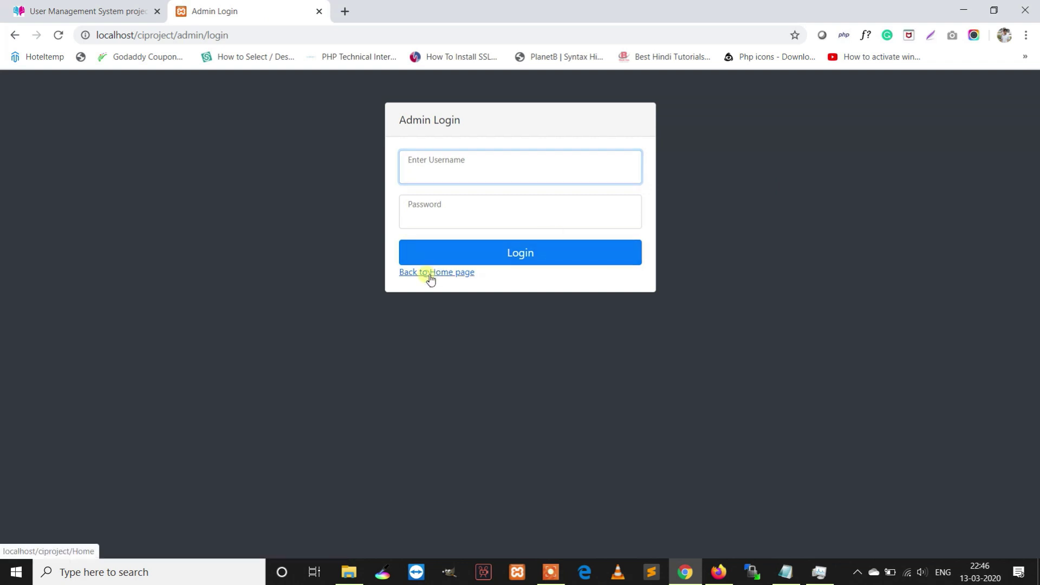
pyautogui.click(439, 272)
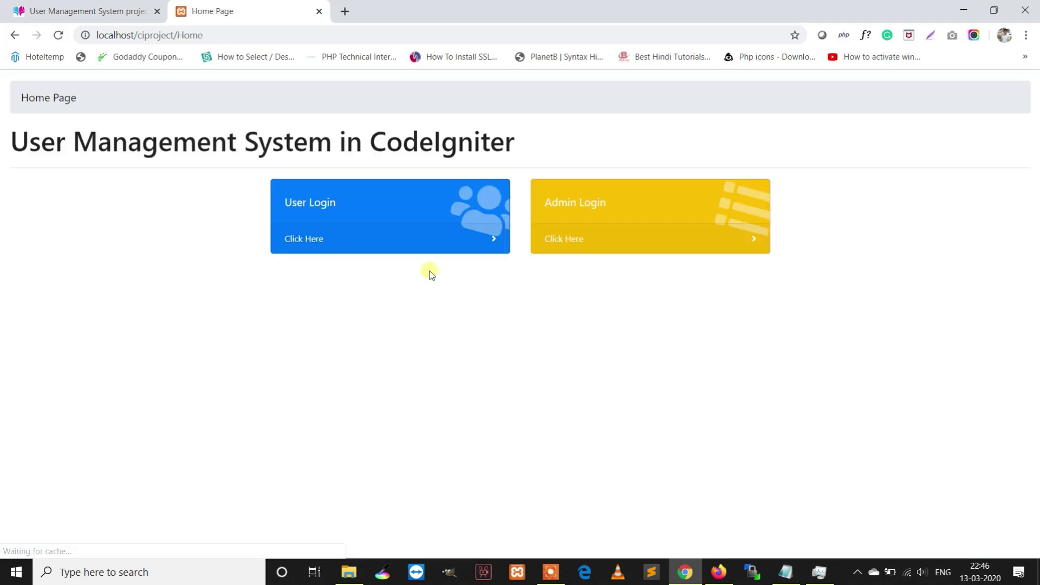